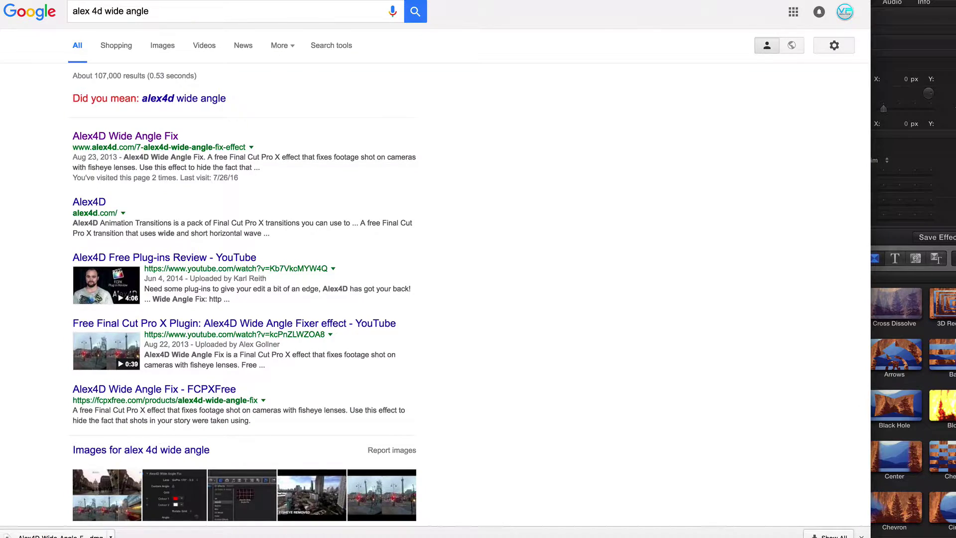
Step: Rerun the 'alex 4d wide angle' Google search and open the Alex4D Wide Angle Fix result
left_click(179, 11)
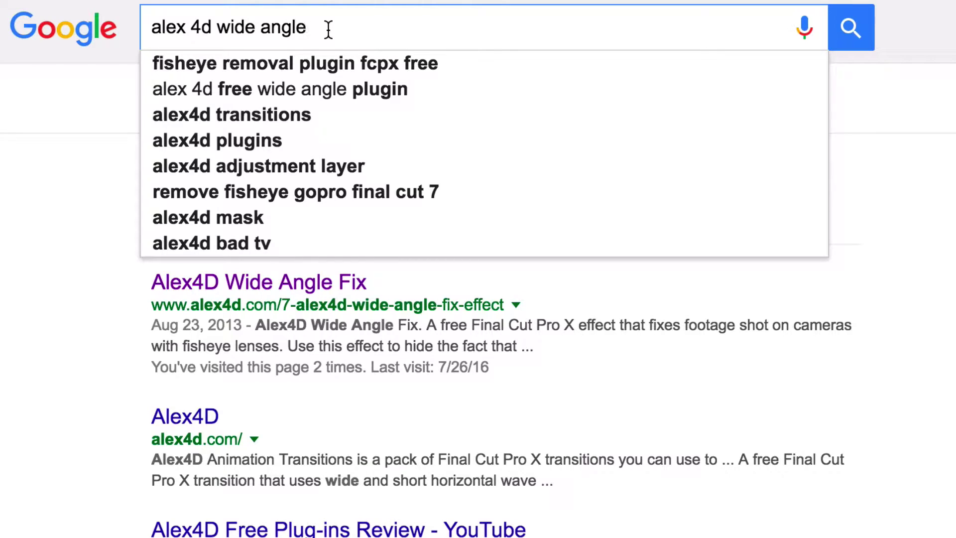
left_click(857, 31)
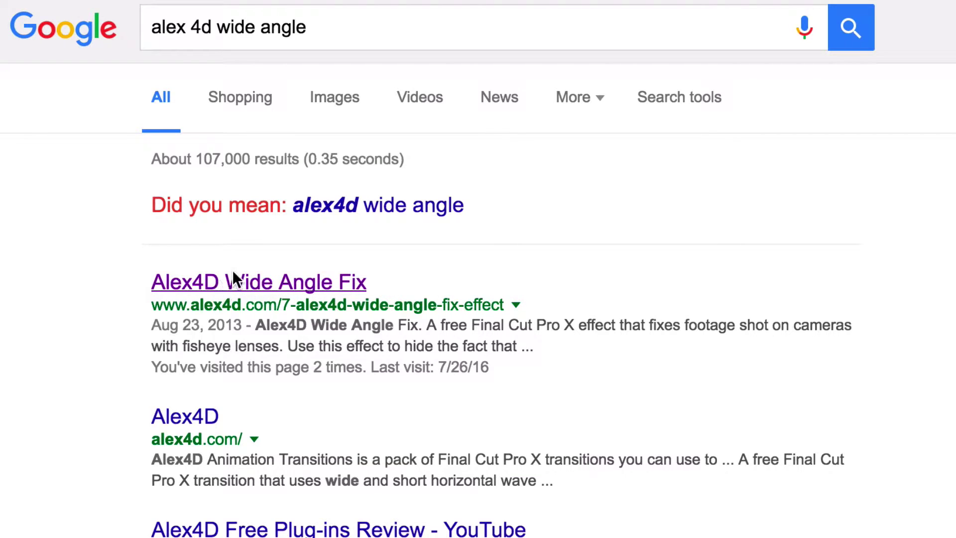
left_click(234, 279)
Step: Scroll to the Download section of the Wide Angle Fix page to get the installer .dmg
scroll(277, 264, "down", 1)
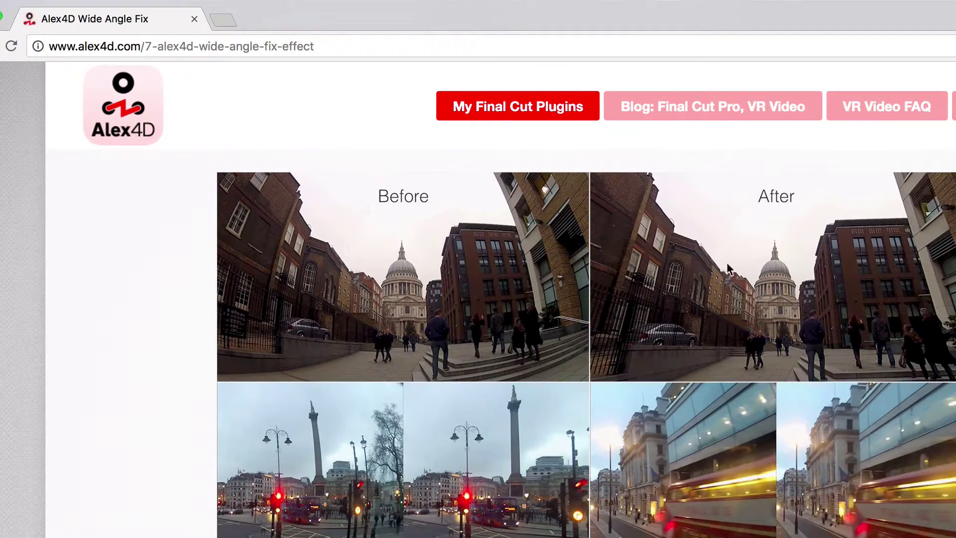
scroll(440, 284, "down", 4)
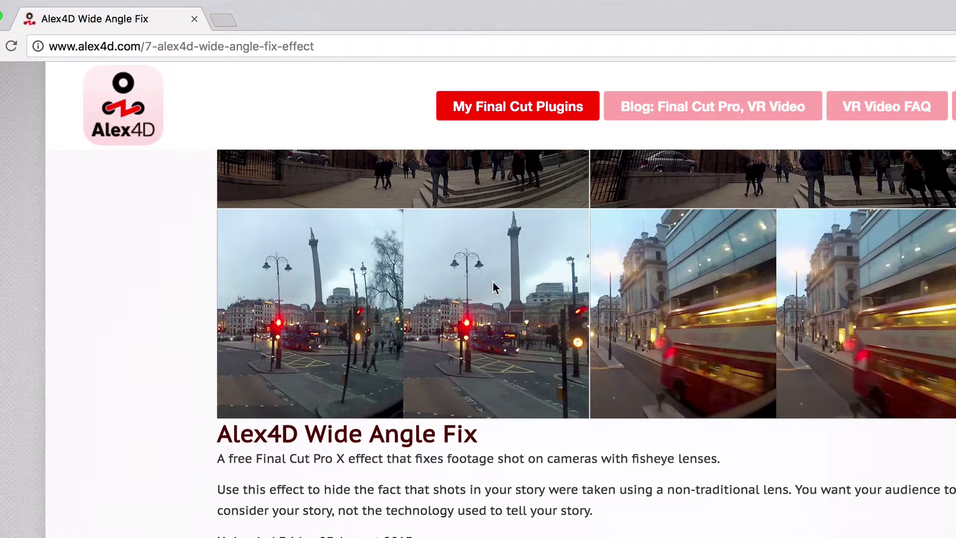
scroll(493, 284, "down", 5)
scroll(491, 284, "down", 5)
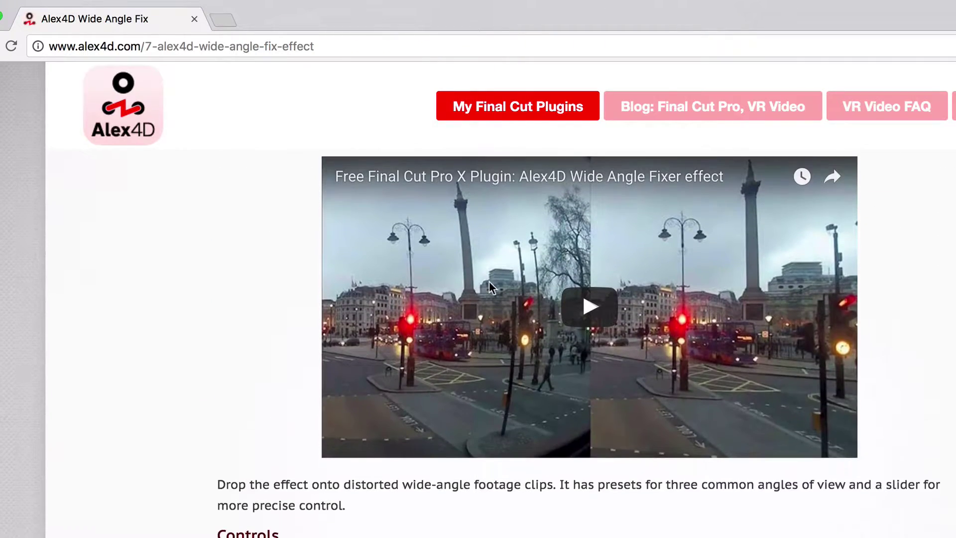
scroll(317, 313, "down", 5)
scroll(307, 309, "down", 5)
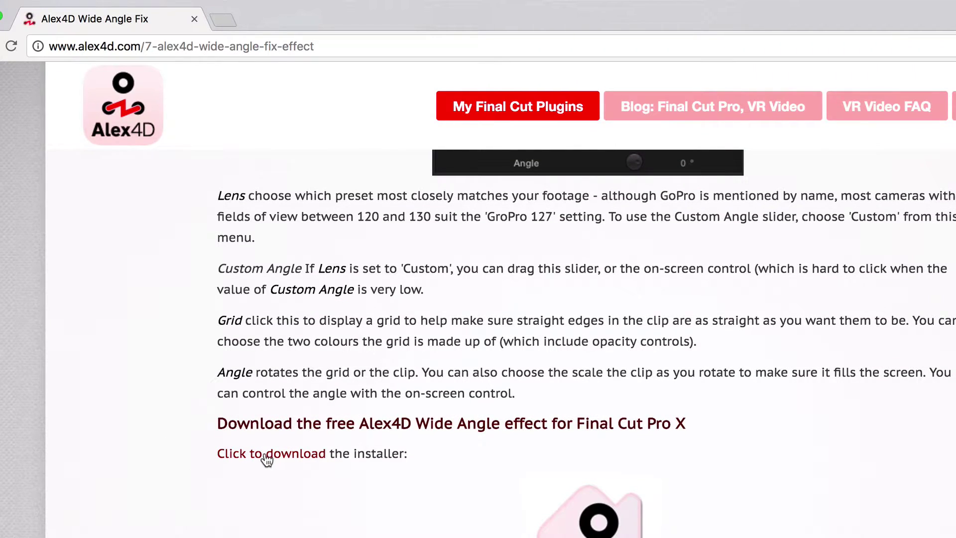
scroll(256, 453, "up", 1)
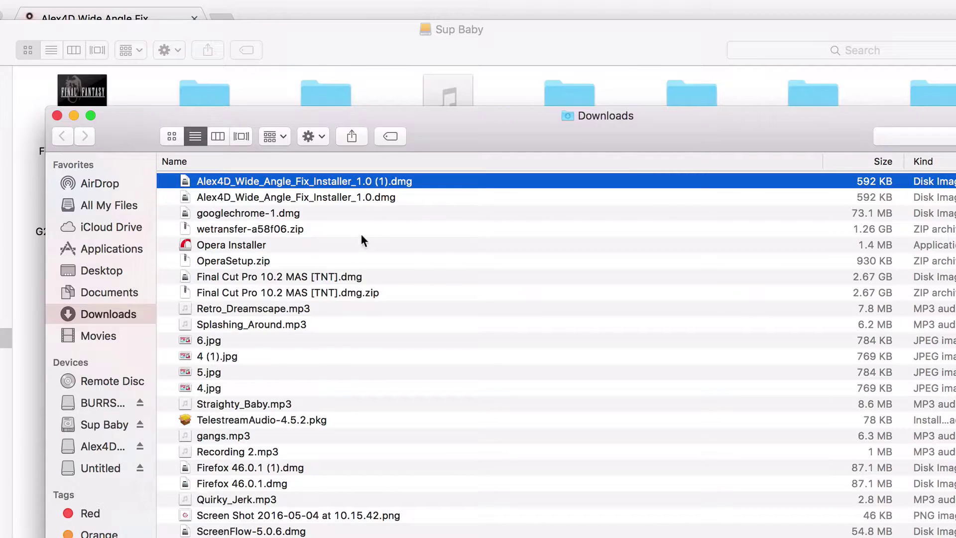
Step: Open the installer disk image, launch the installer, and allow it without future warnings
double_click(332, 181)
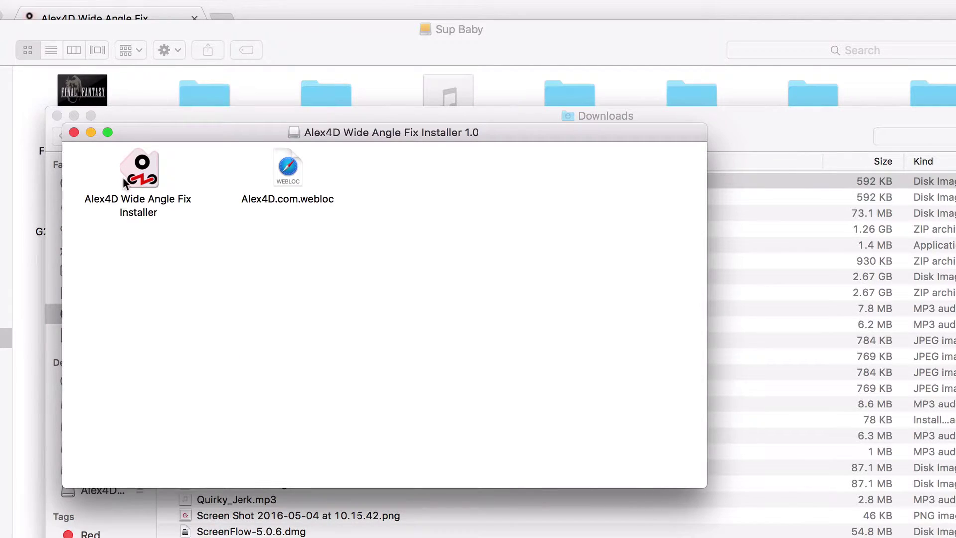
double_click(142, 205)
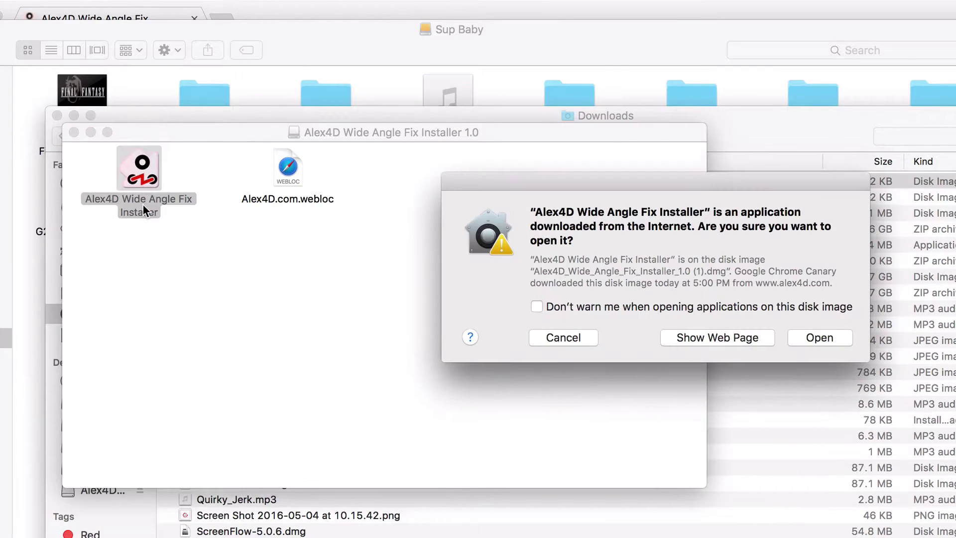
left_click(536, 306)
left_click(807, 337)
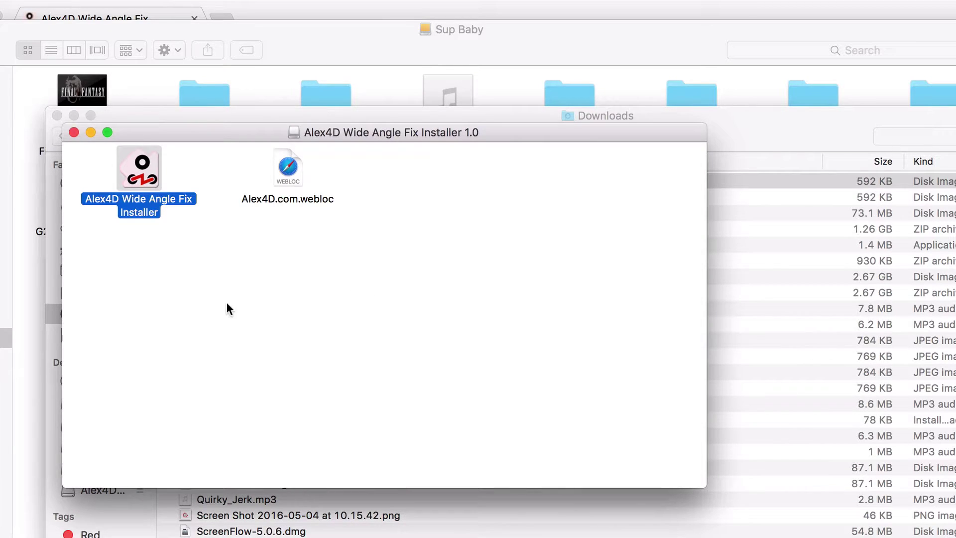
left_click_drag(226, 135, 229, 127)
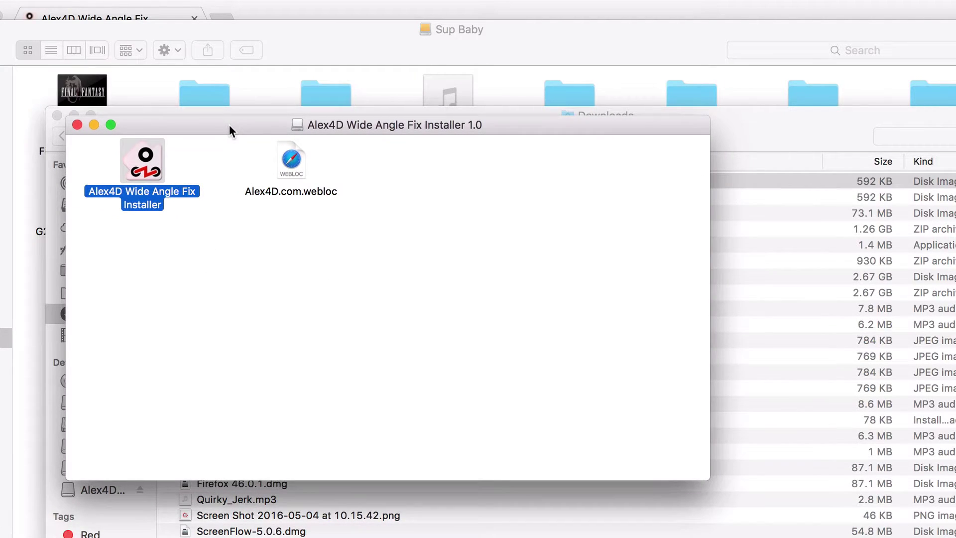
left_click_drag(88, 124, 84, 426)
Step: Install the Wide Angle Fix plugin and acknowledge the installation complete message
left_click(401, 358)
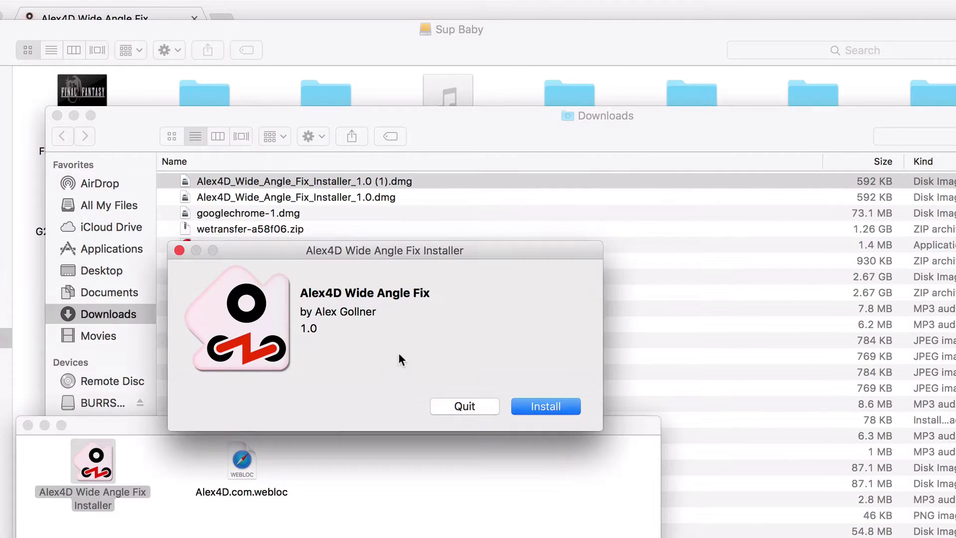
left_click_drag(342, 253, 326, 265)
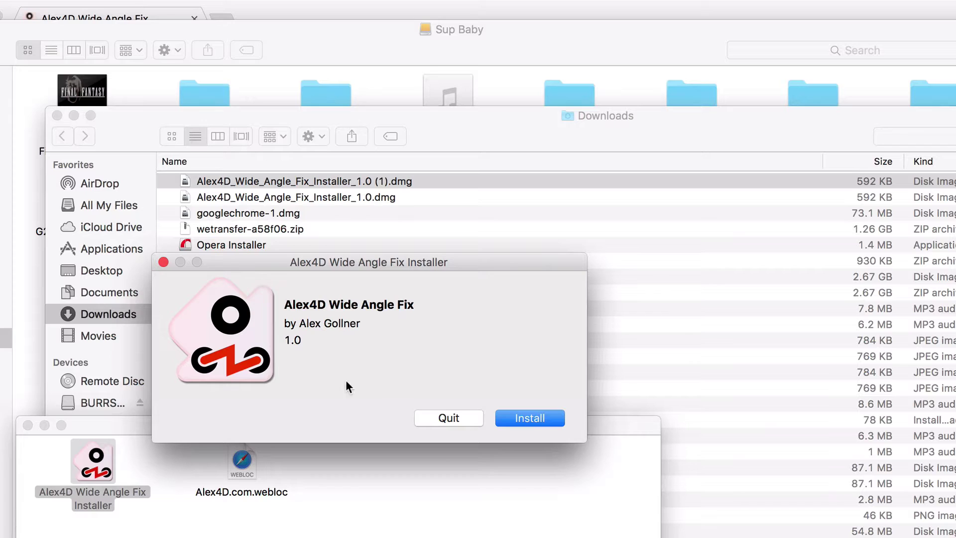
left_click(549, 417)
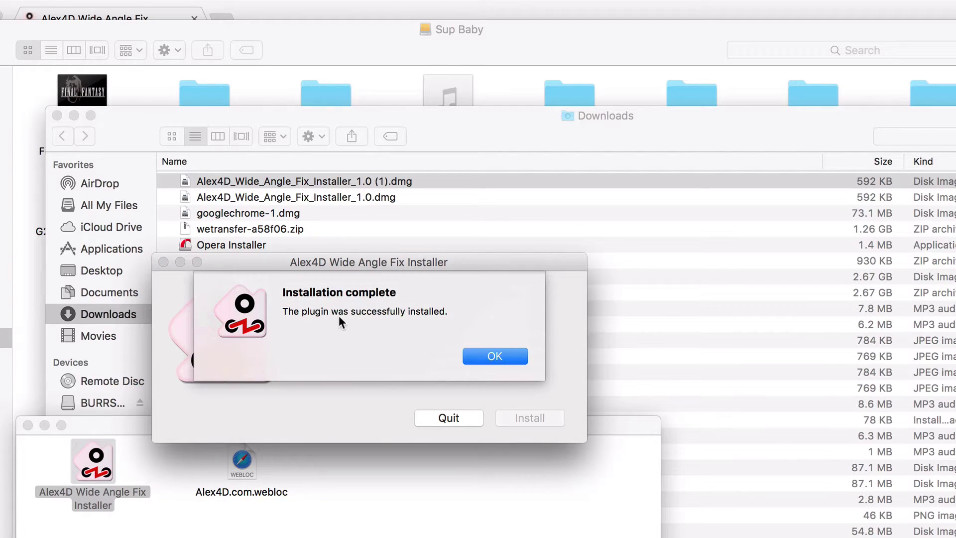
left_click(485, 357)
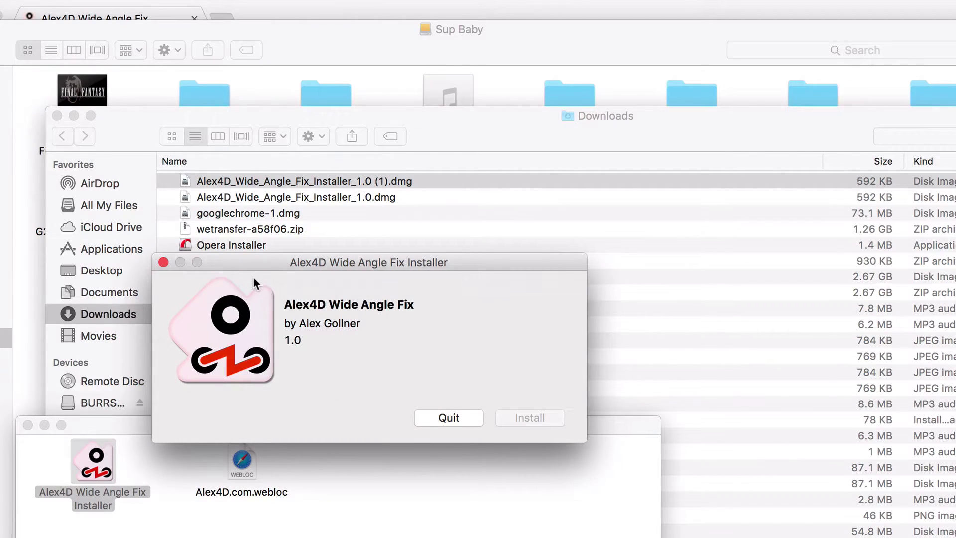
Step: Minimize the Downloads Finder window and return to the browser window
left_click(134, 123)
left_click(73, 115)
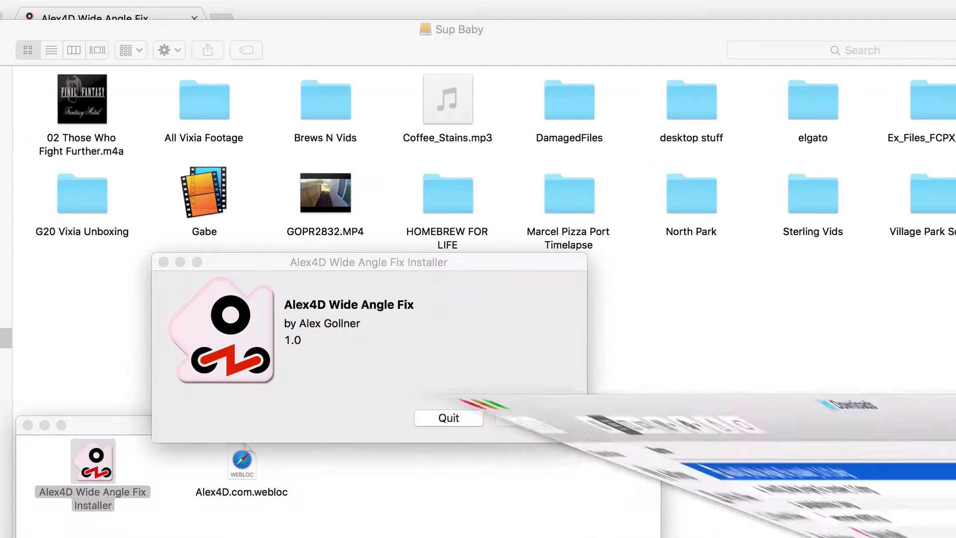
left_click(167, 18)
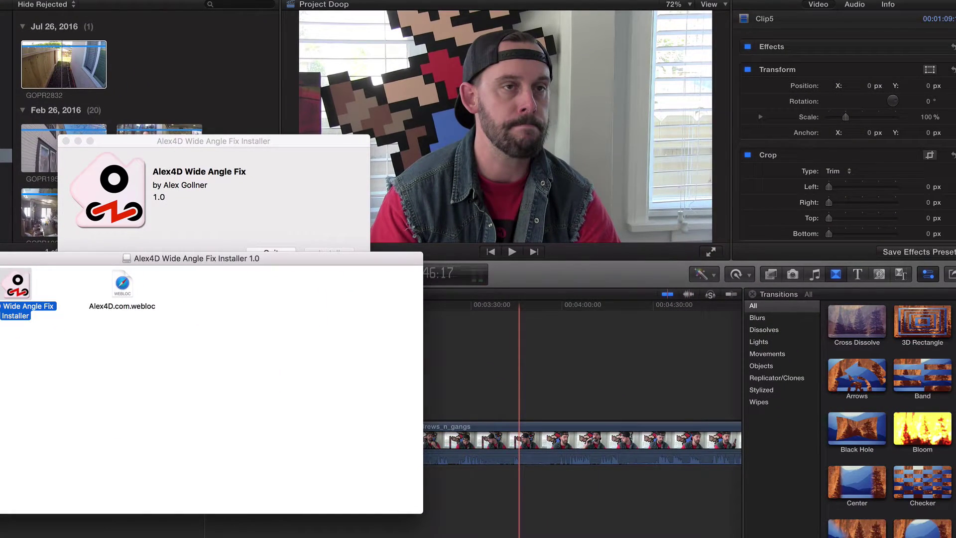
Step: Close the installer windows and show the Alex4D category in the Effects browser
key("super+w")
left_click(66, 141)
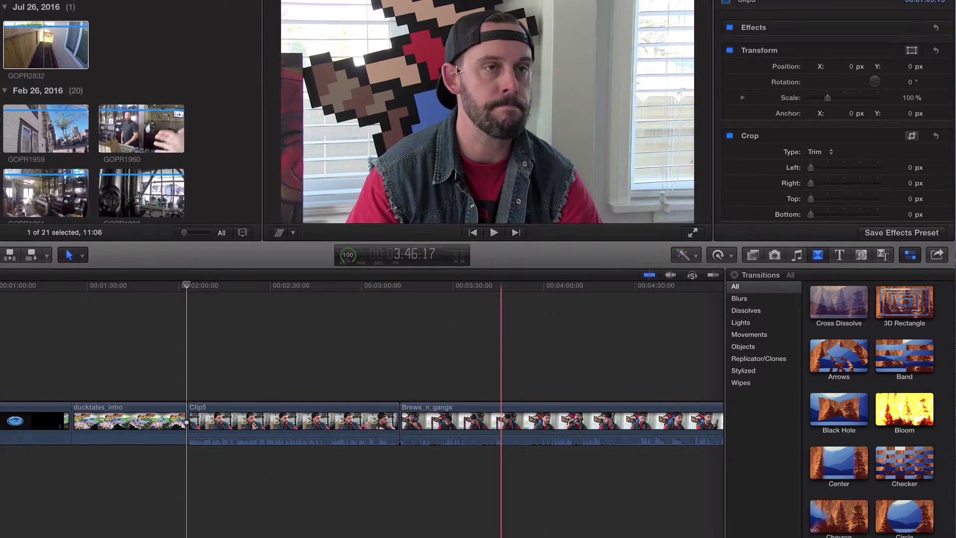
left_click(752, 255)
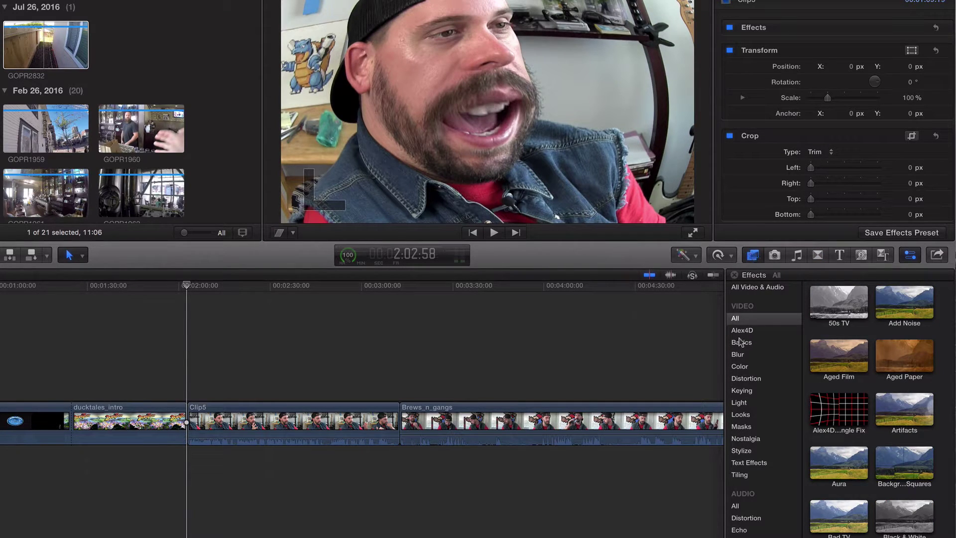
left_click(741, 331)
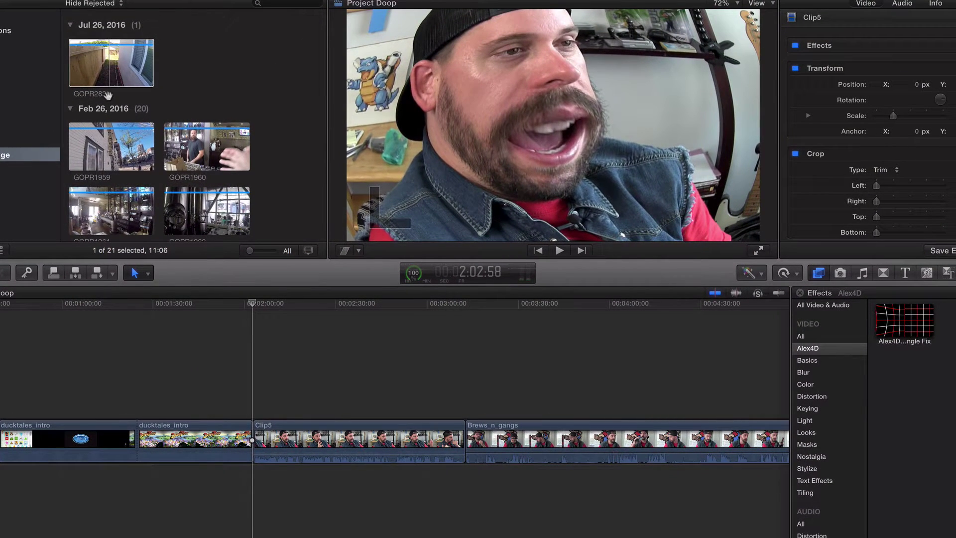
Step: Insert two GOPR2832 clips into the timeline at the playhead before Clip5
left_click(111, 99)
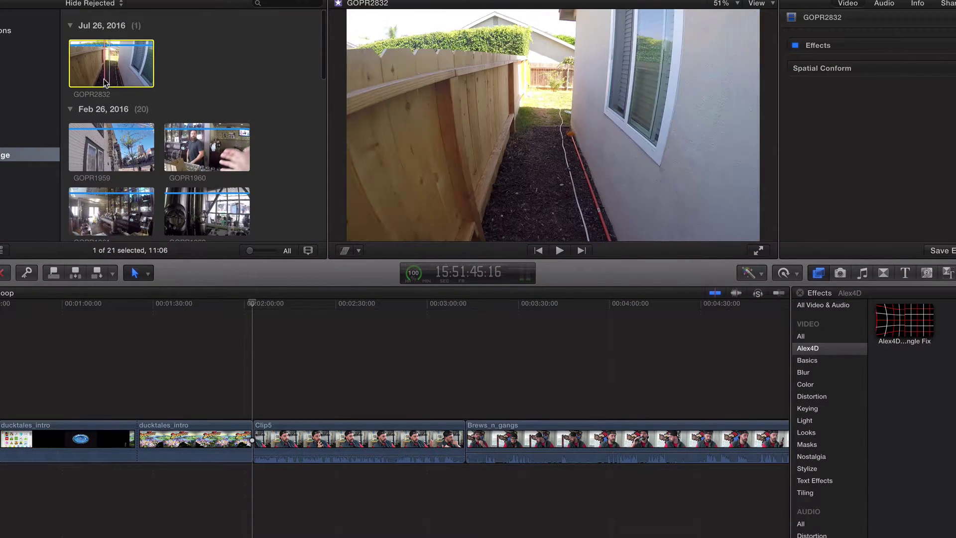
left_click_drag(144, 156, 252, 437)
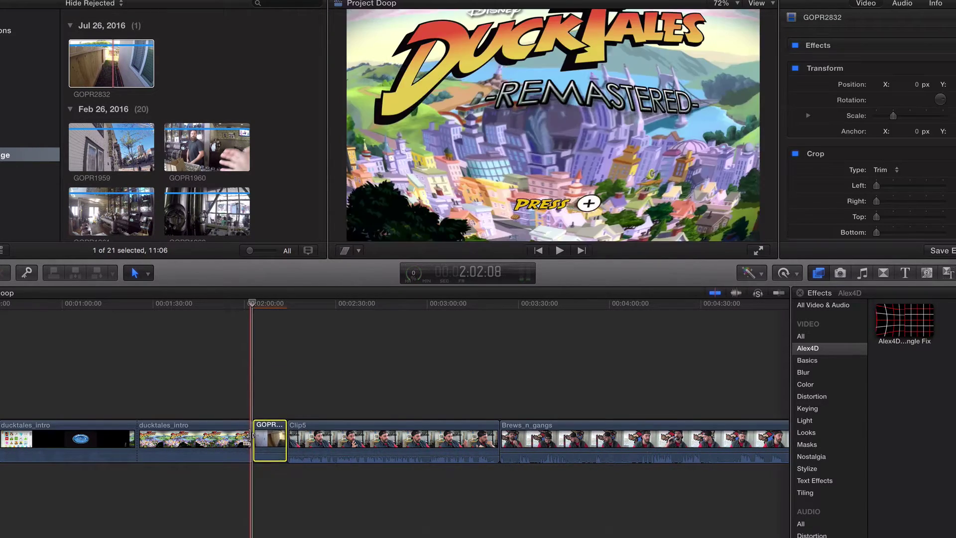
left_click_drag(131, 85, 293, 439)
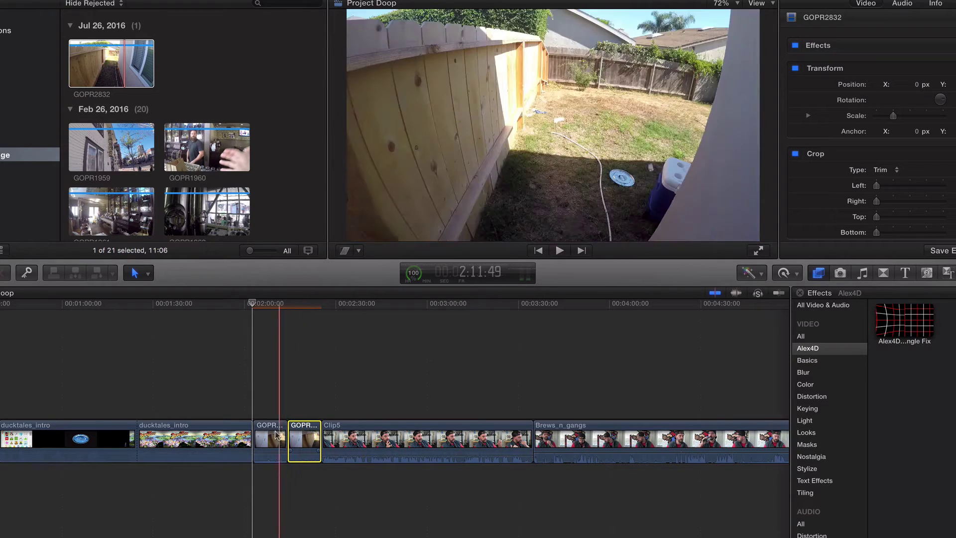
Step: Play back the inserted fisheye footage, then select the second GOPR2832 clip
key("super+shift+a")
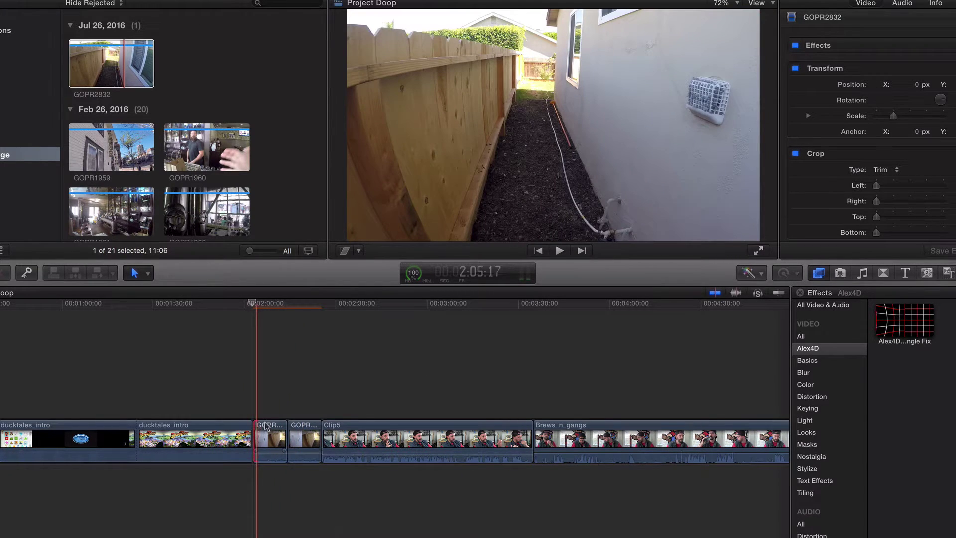
left_click(558, 251)
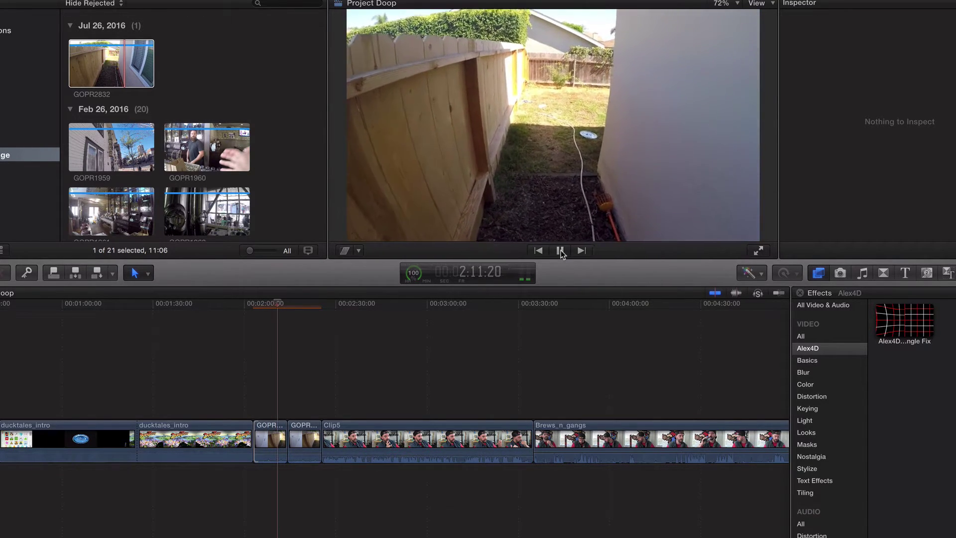
left_click(560, 251)
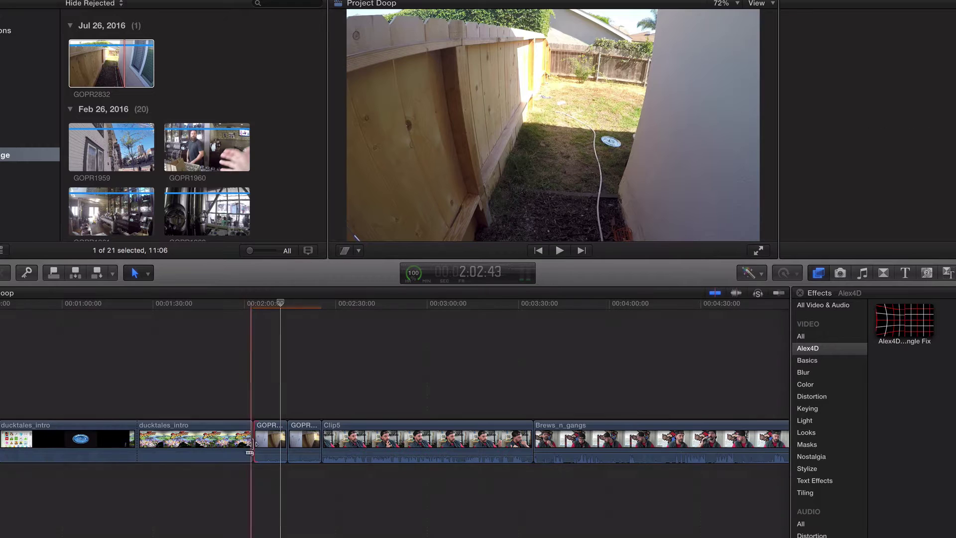
left_click(269, 441)
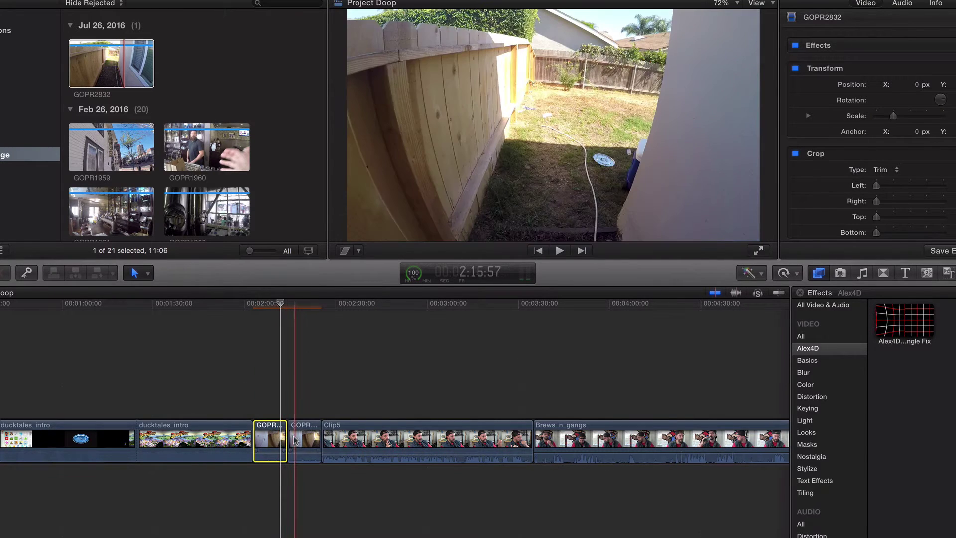
left_click(295, 441)
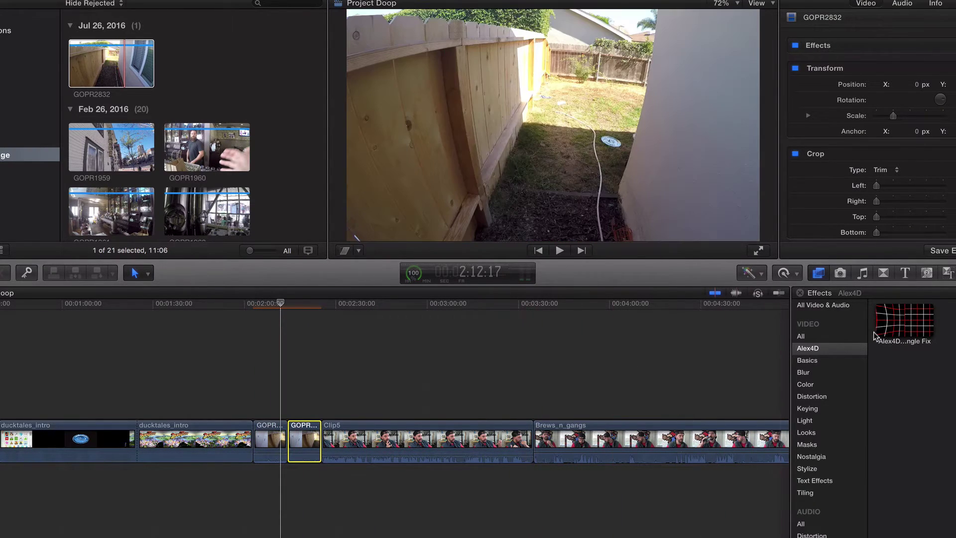
Step: Drop Alex4D Wide Angle Fix onto the second GOPR2832 clip and move the playhead back to 2:05:05
left_click(902, 321)
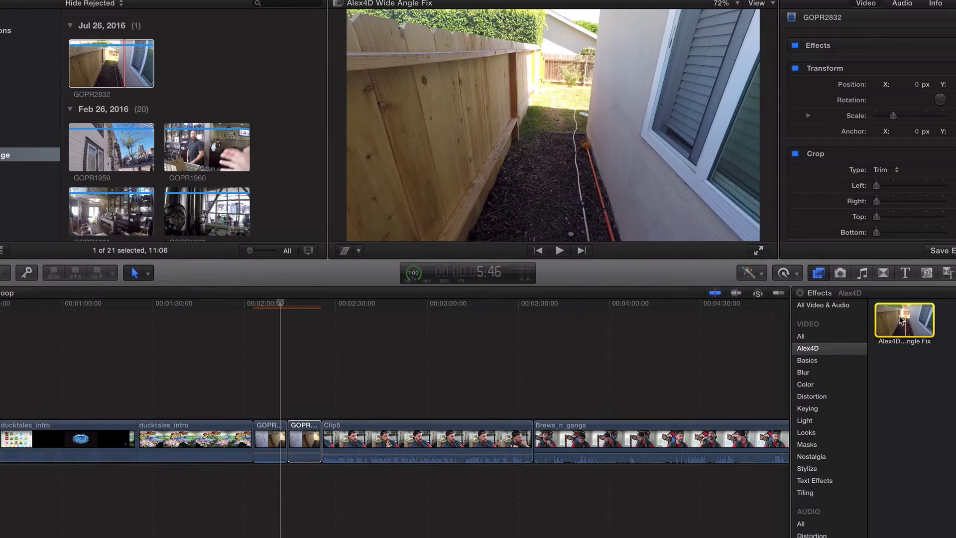
left_click_drag(901, 320, 302, 429)
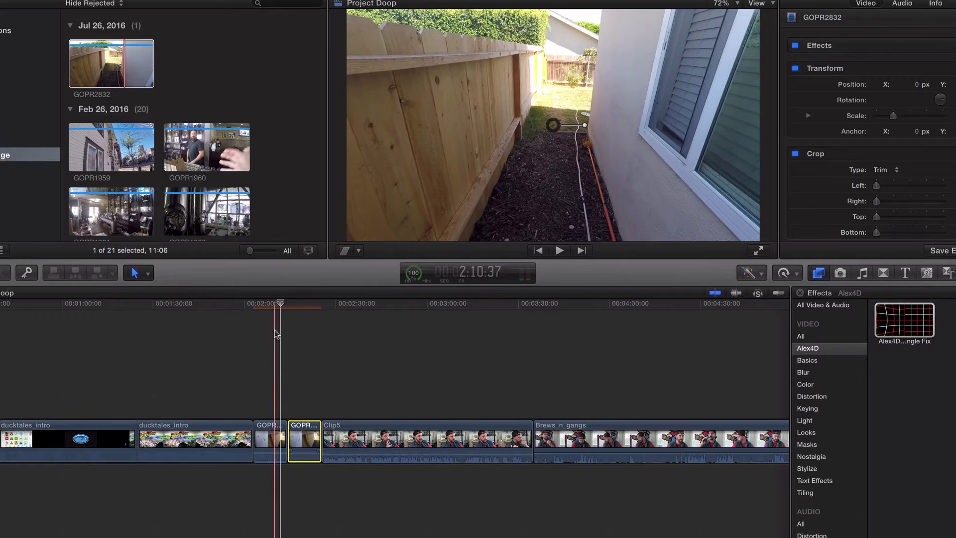
left_click_drag(273, 299, 258, 294)
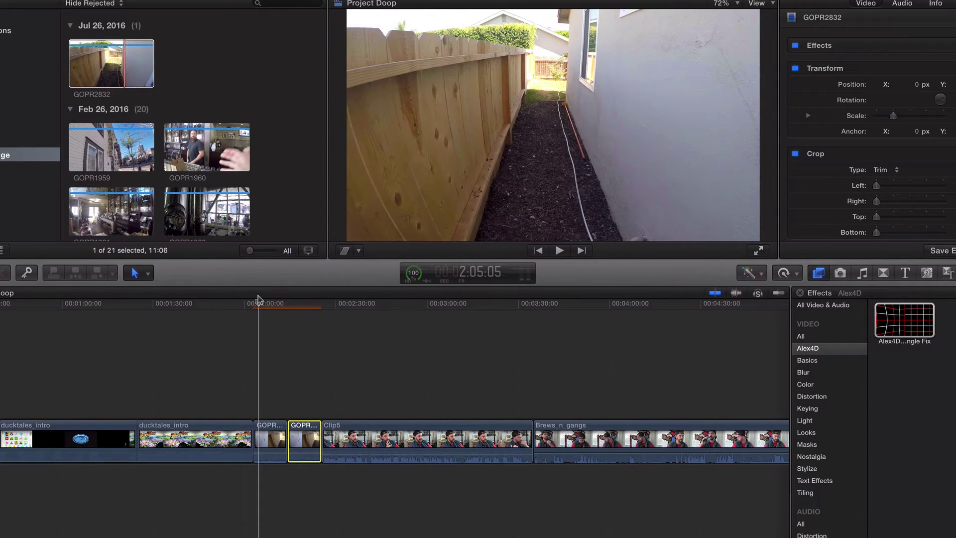
Step: Play the corrected GOPR2832 fence footage in the viewer
left_click(559, 250)
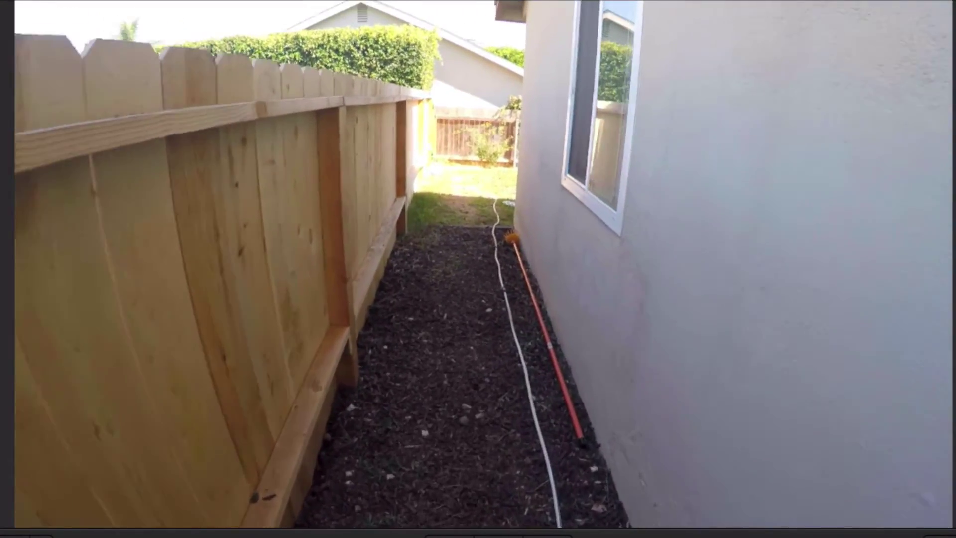